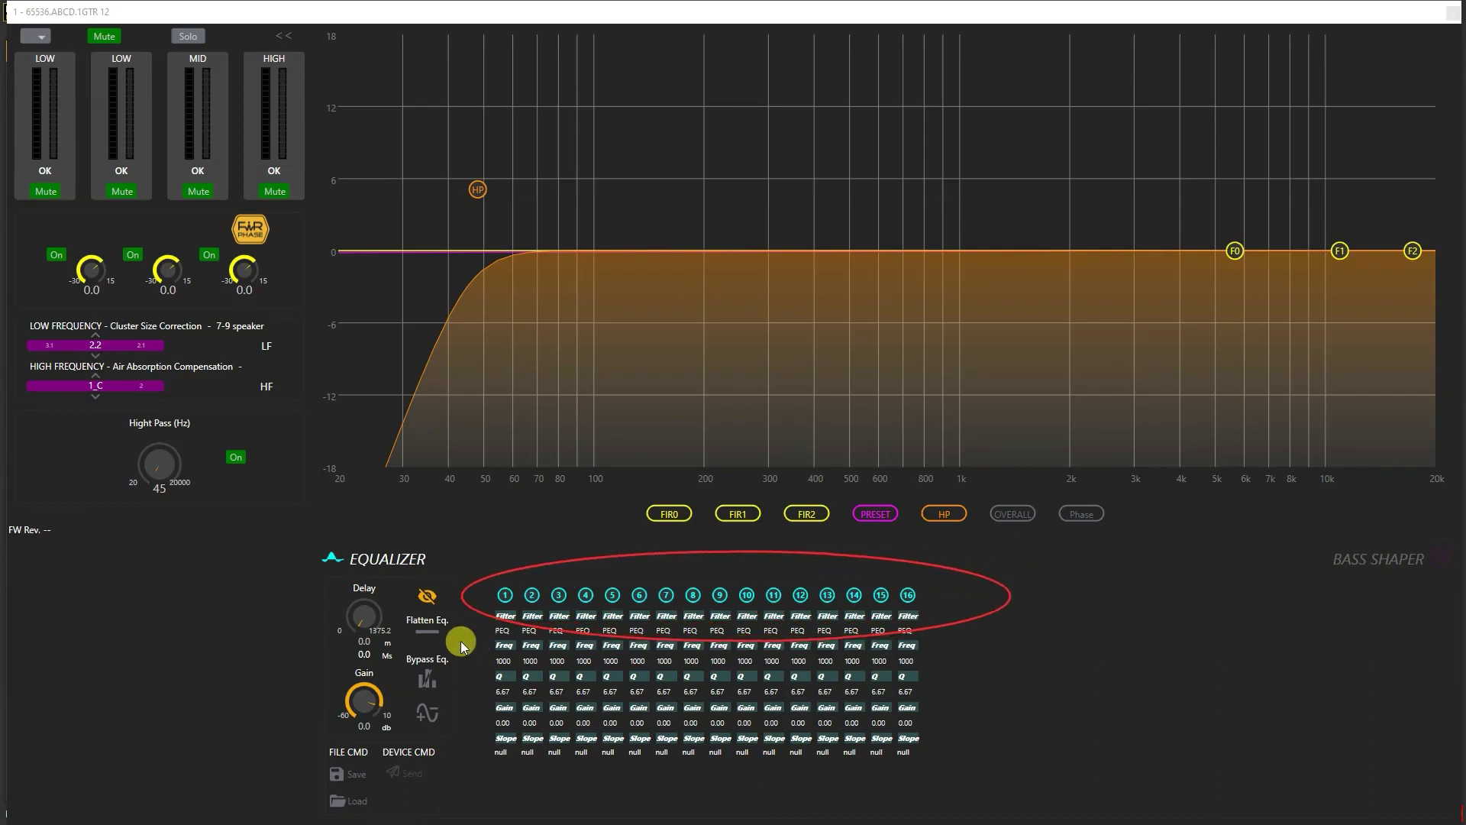
# Step: Expand GTR 12 equalizer band 1, turn it ON, and show its PEQ filter-type list
pyautogui.click(506, 595)
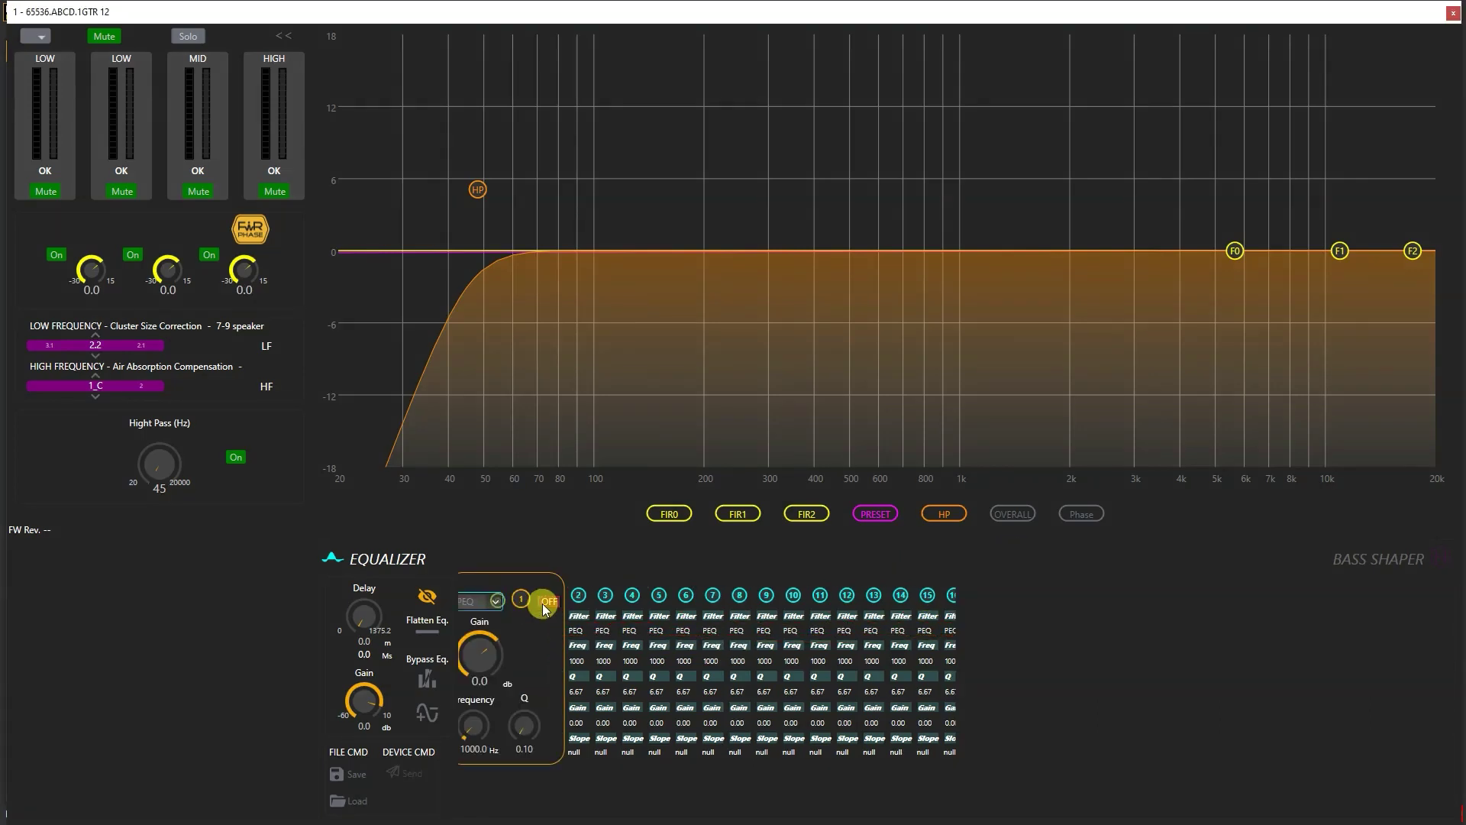
pyautogui.click(549, 602)
pyautogui.click(495, 603)
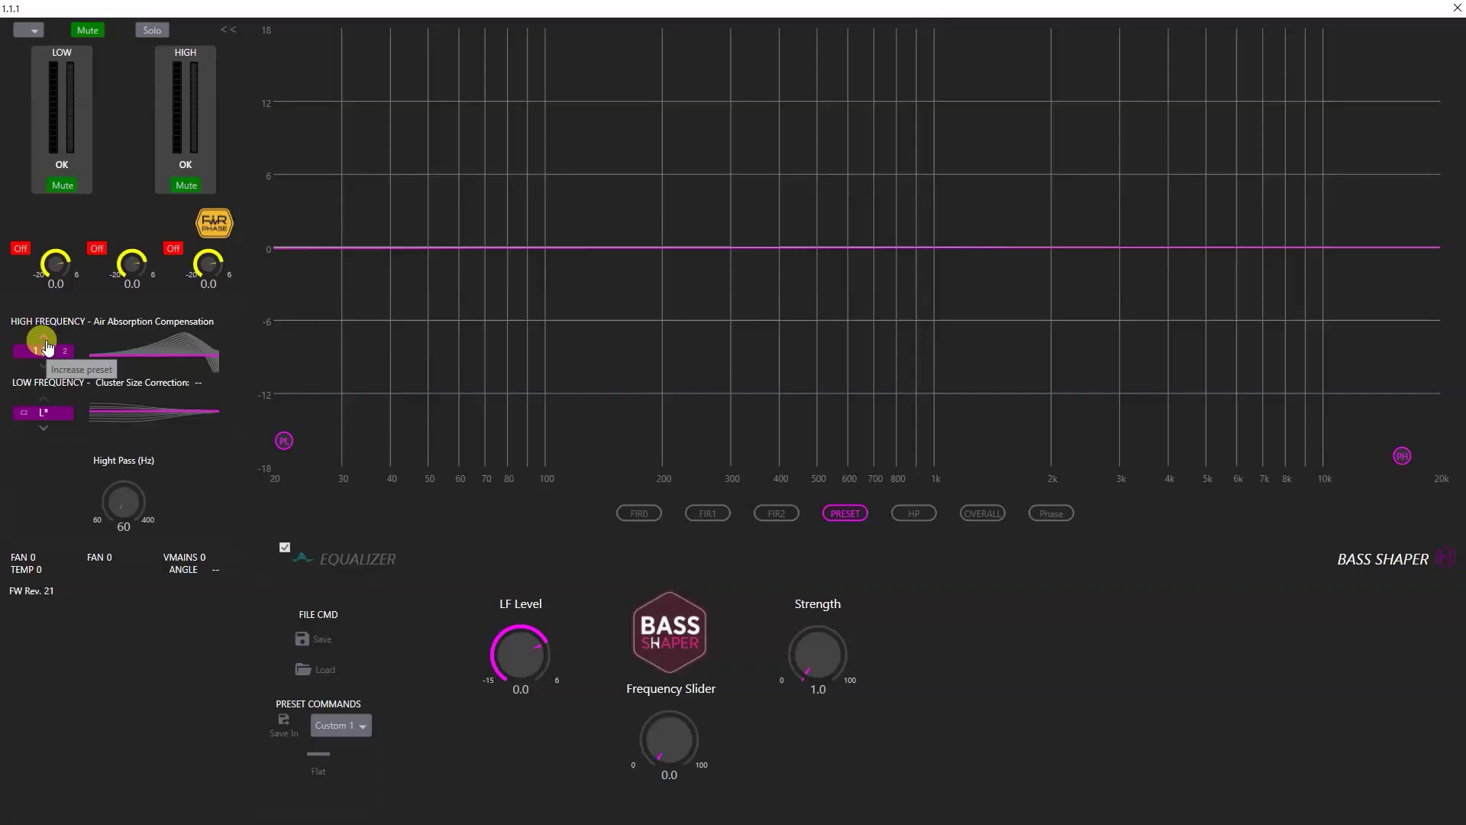
# Step: Step the High Frequency Air Absorption Compensation preset up to 12
pyautogui.click(46, 345)
pyautogui.click(46, 345)
pyautogui.click(45, 345)
pyautogui.click(46, 344)
pyautogui.click(46, 344)
pyautogui.click(46, 346)
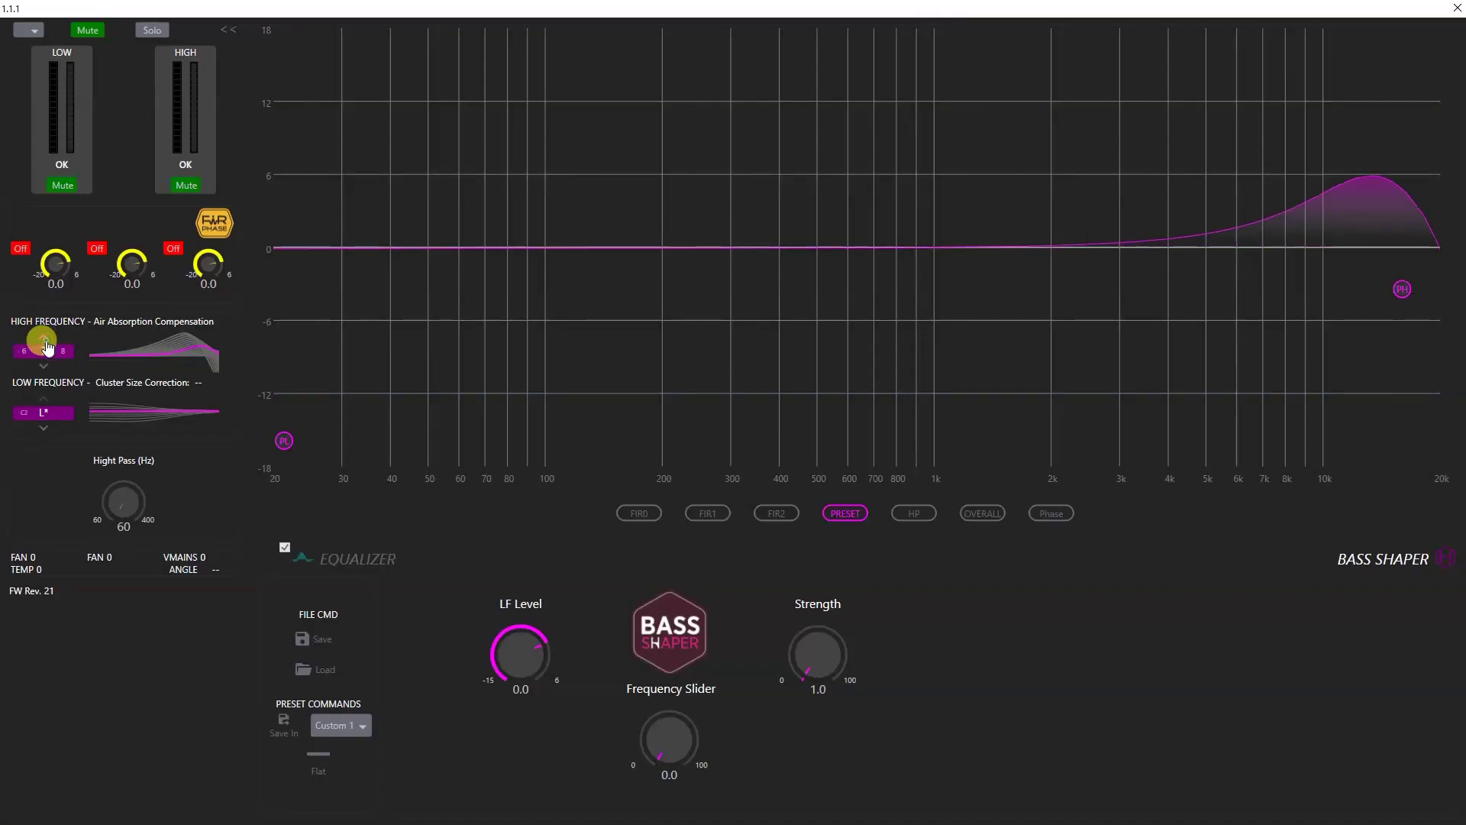
pyautogui.click(46, 344)
pyautogui.click(45, 345)
pyautogui.click(45, 345)
pyautogui.click(46, 345)
pyautogui.click(46, 345)
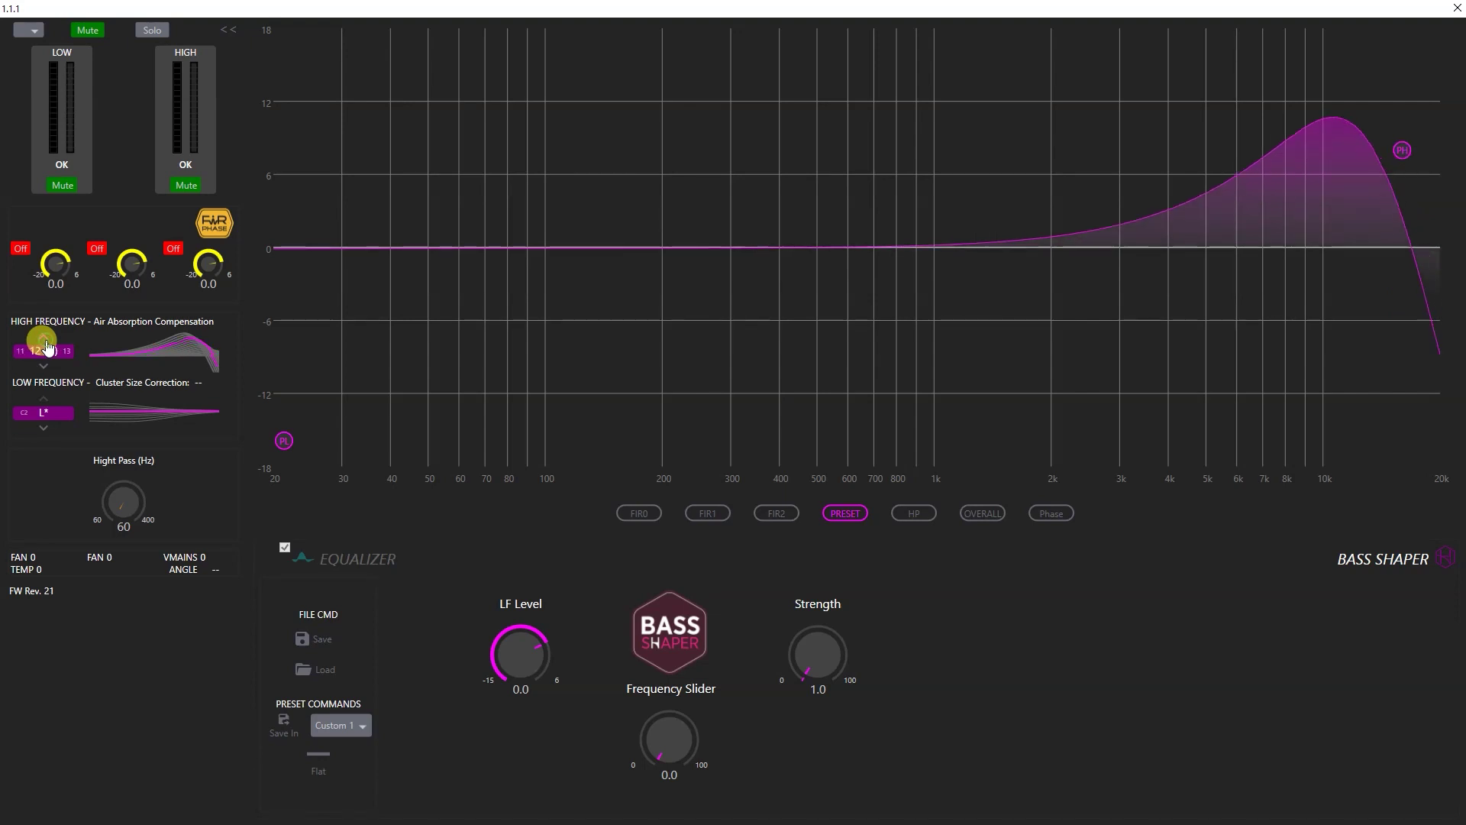
pyautogui.click(46, 345)
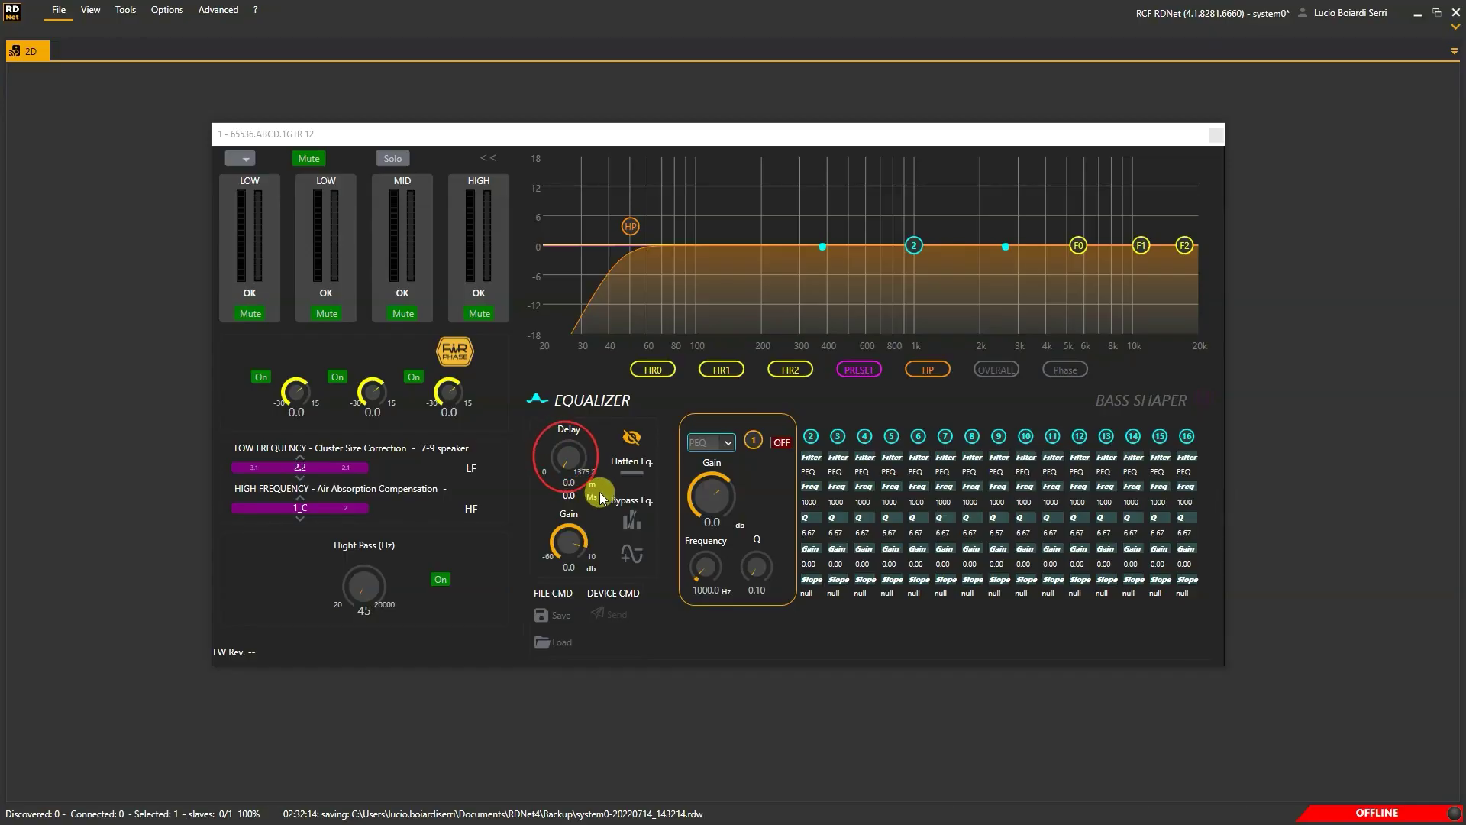
# Step: Raise the GTR 12 Delay knob to 409.6 m / 1191.4 ms
pyautogui.moveTo(567, 459); pyautogui.dragTo(568, 428)
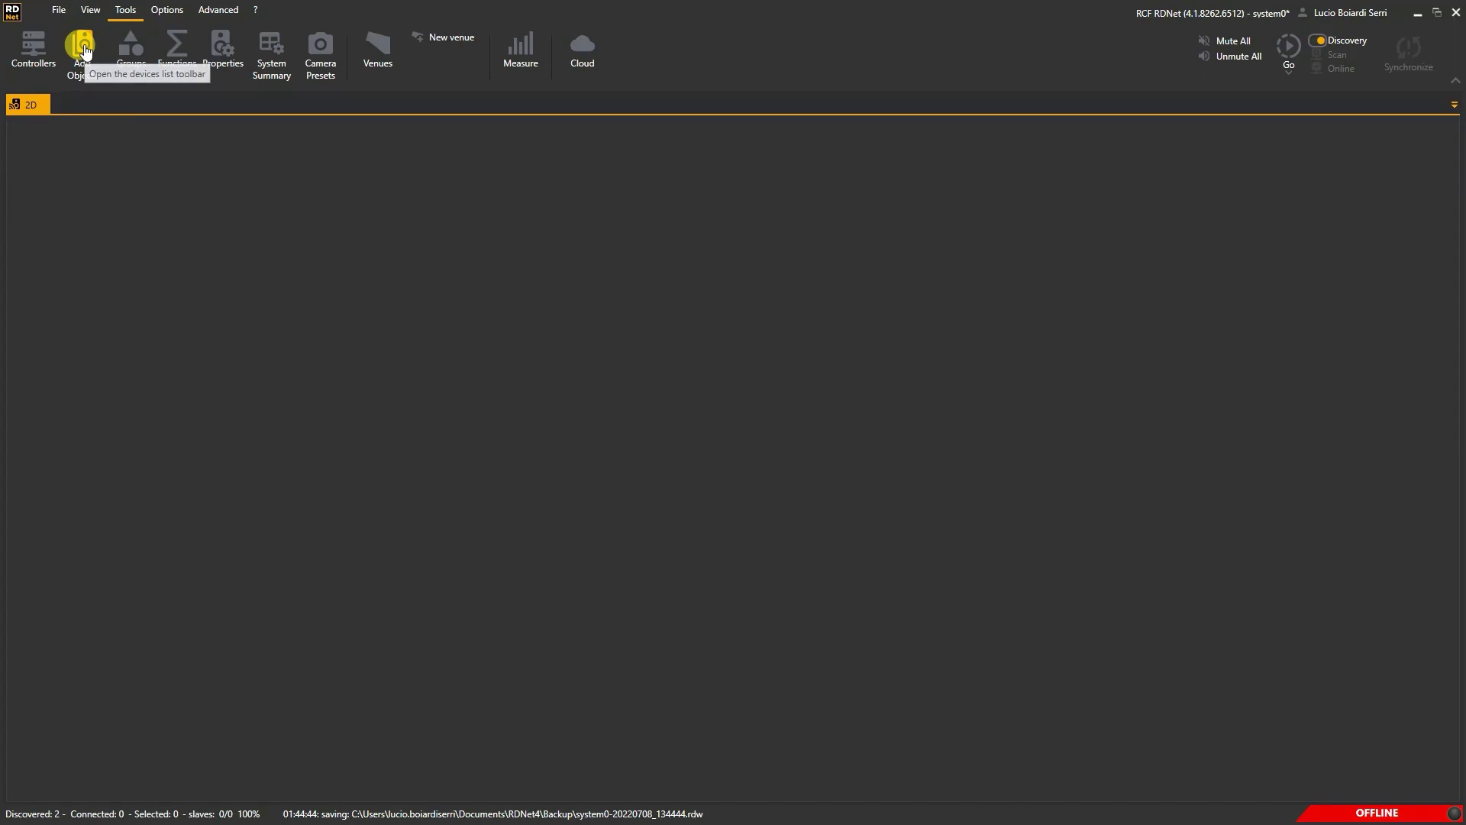
# Step: Add an XPS amplifier to the canvas from Add Objects
pyautogui.click(82, 47)
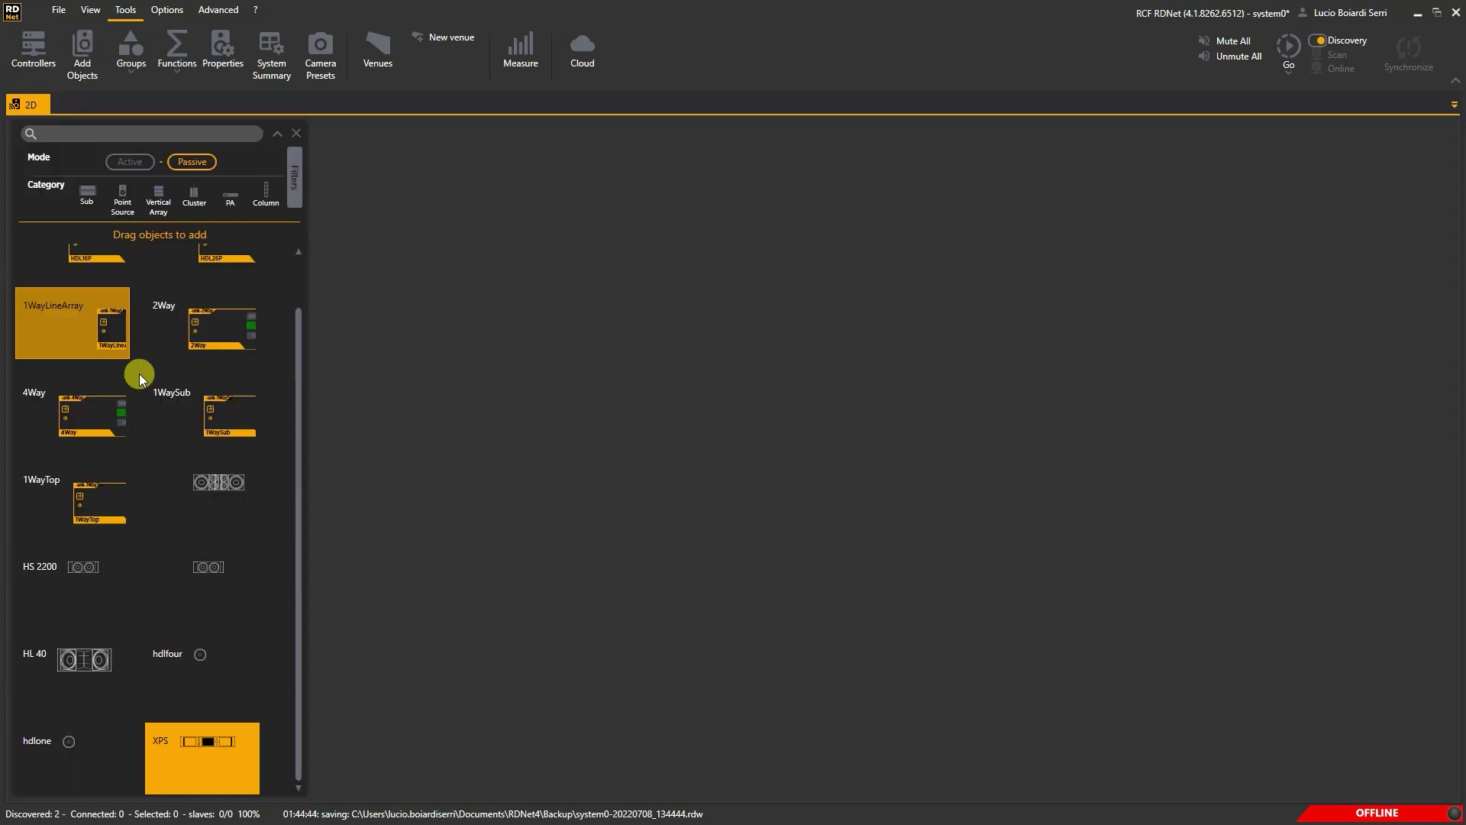
pyautogui.moveTo(191, 698); pyautogui.dragTo(460, 672)
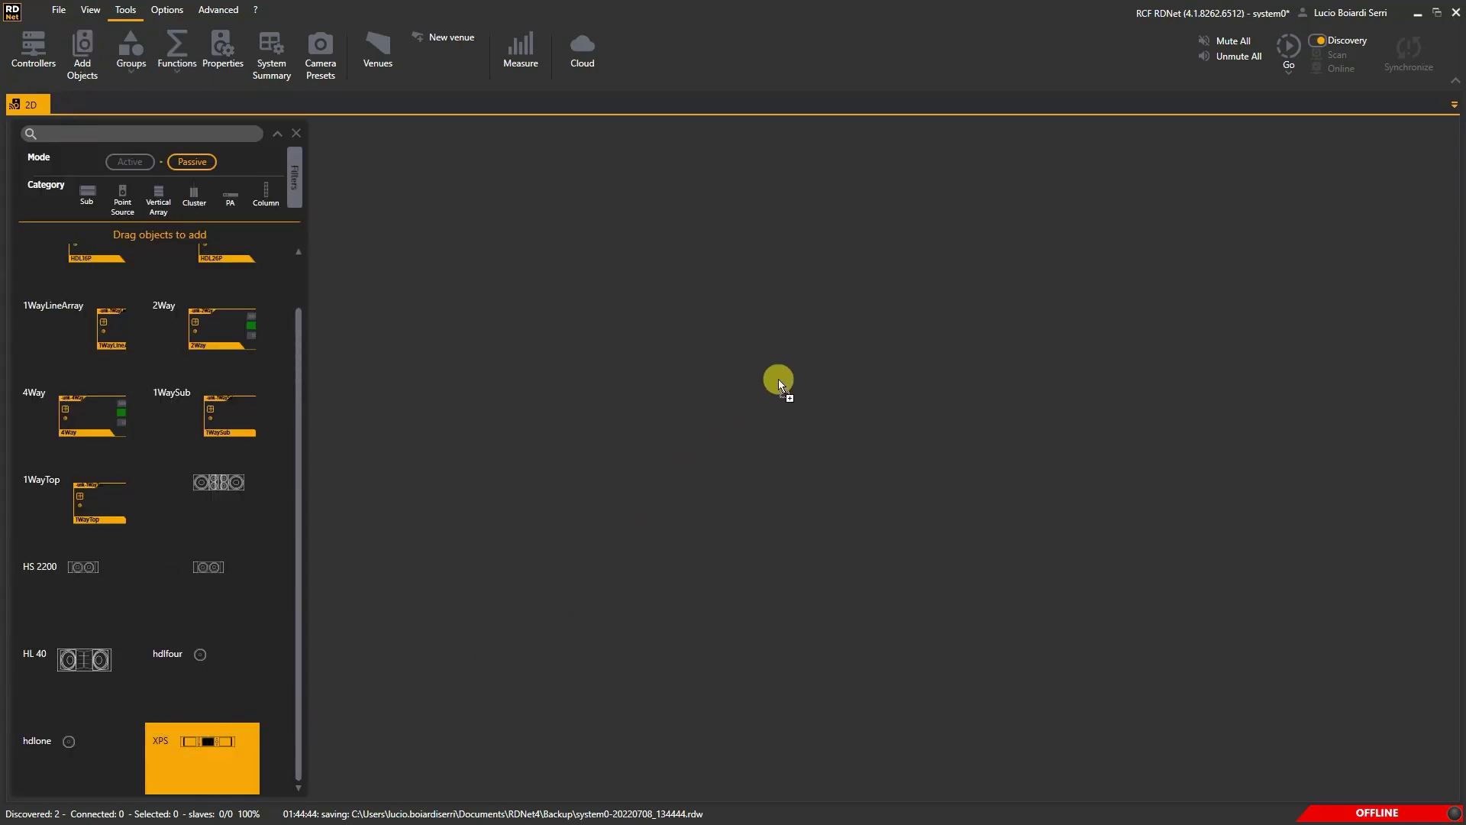
pyautogui.moveTo(822, 342); pyautogui.dragTo(823, 344)
pyautogui.click(886, 477)
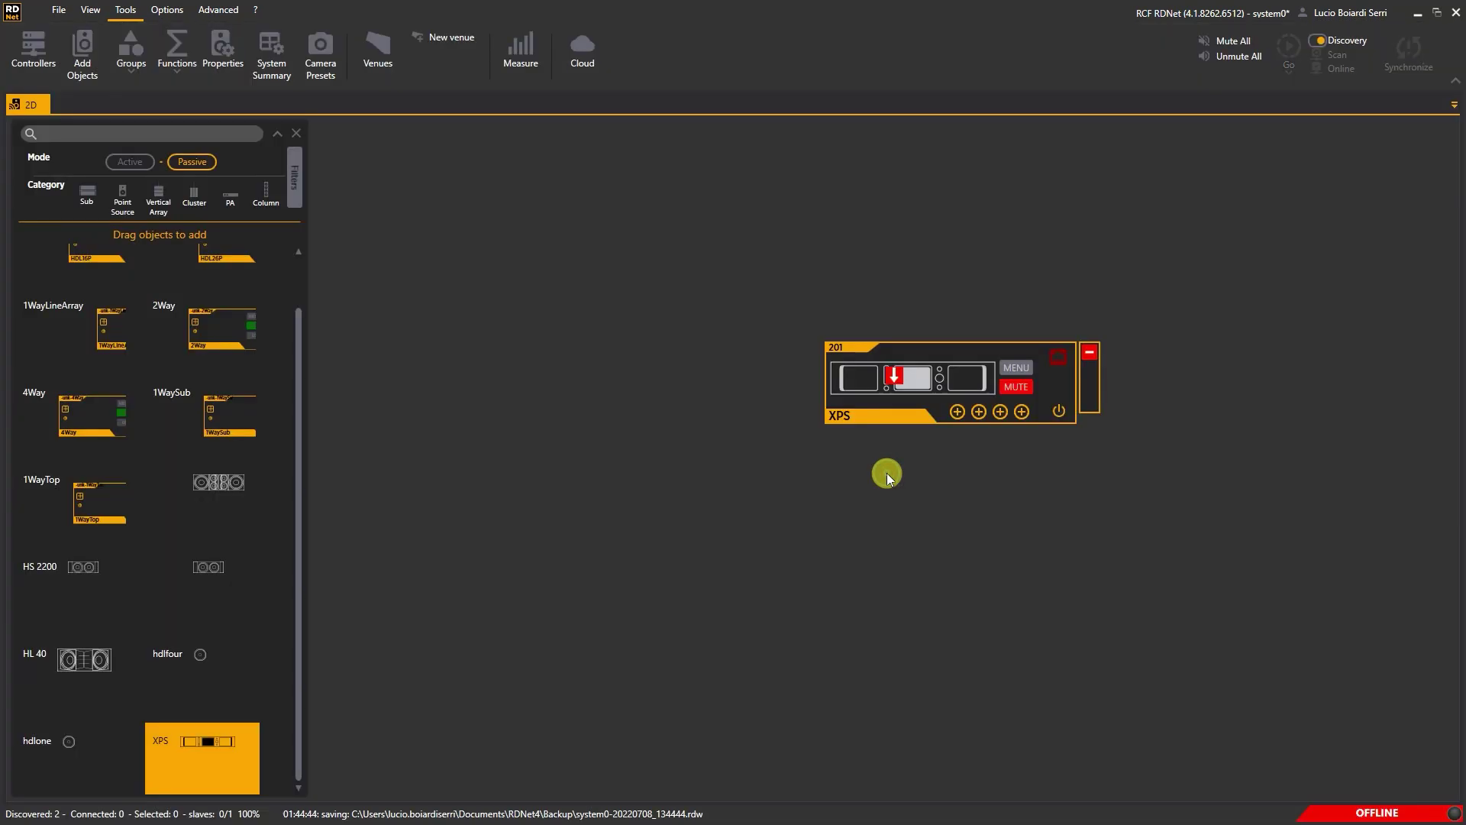
pyautogui.click(296, 134)
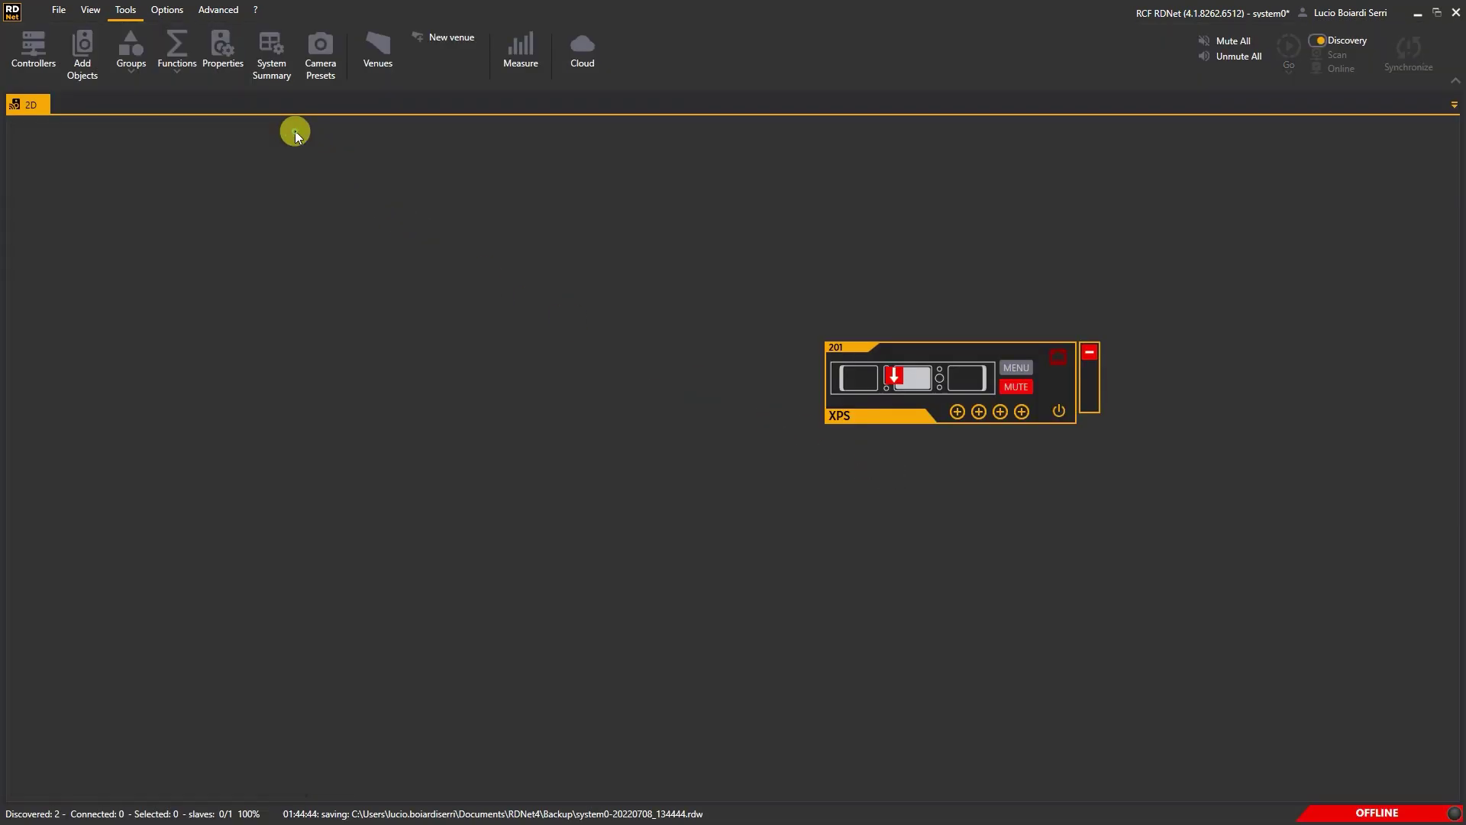
# Step: Delete device 201 from the canvas in Controllers view and select the XPS RIGHT controller
pyautogui.click(38, 49)
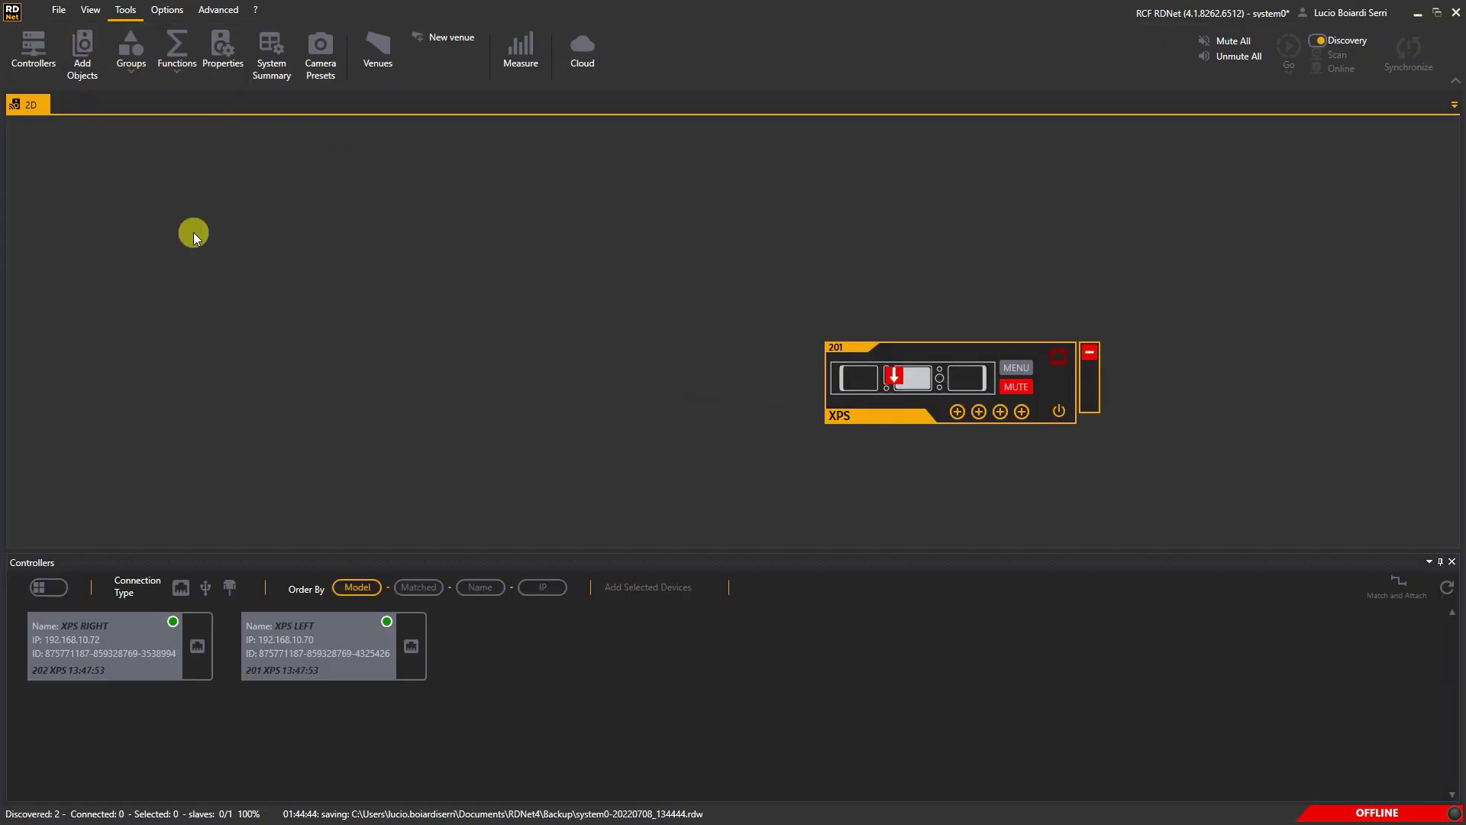
pyautogui.moveTo(1133, 310); pyautogui.dragTo(787, 458)
pyautogui.press('Delete')
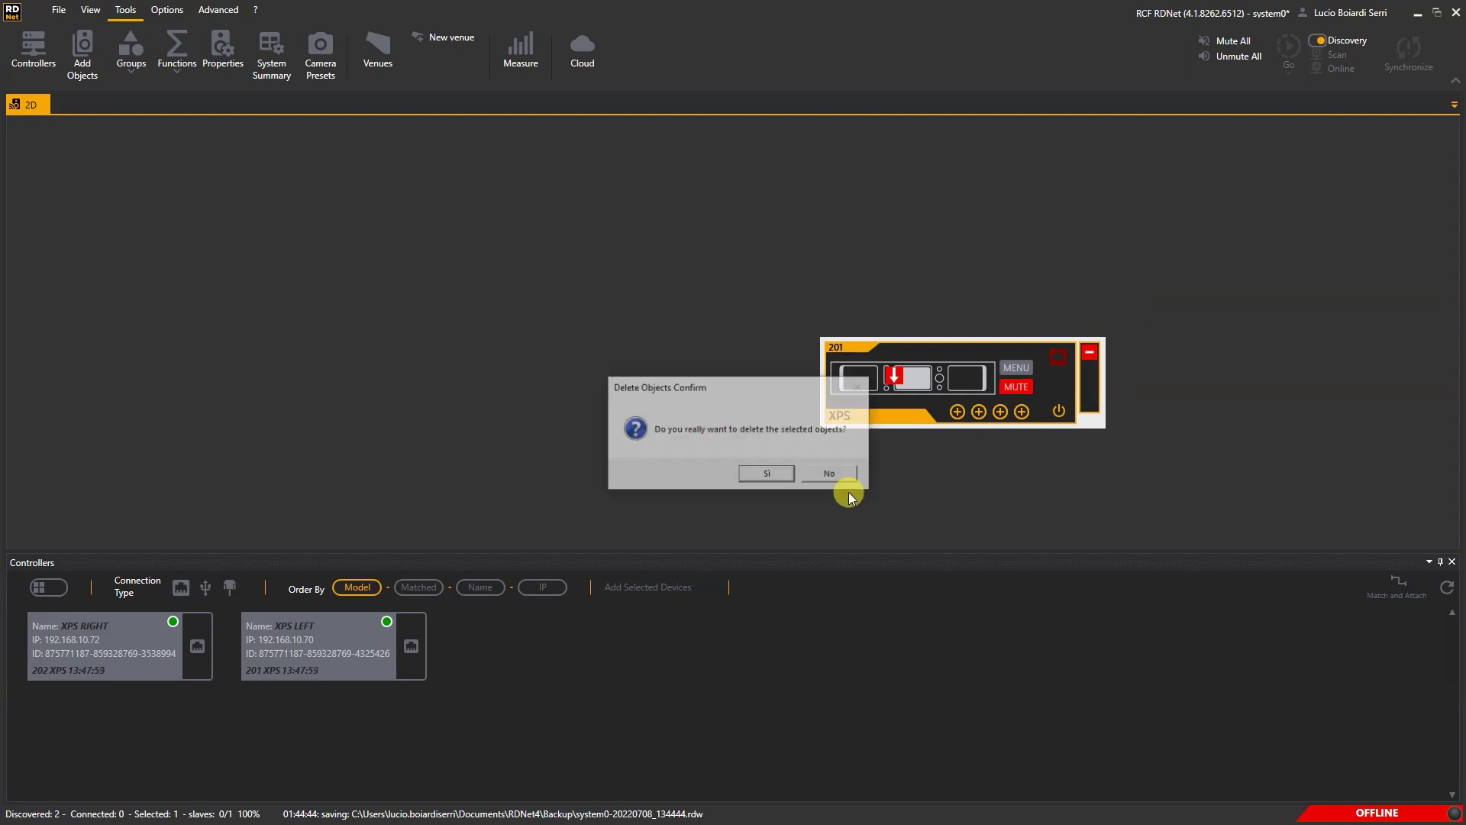
pyautogui.click(764, 477)
pyautogui.click(129, 669)
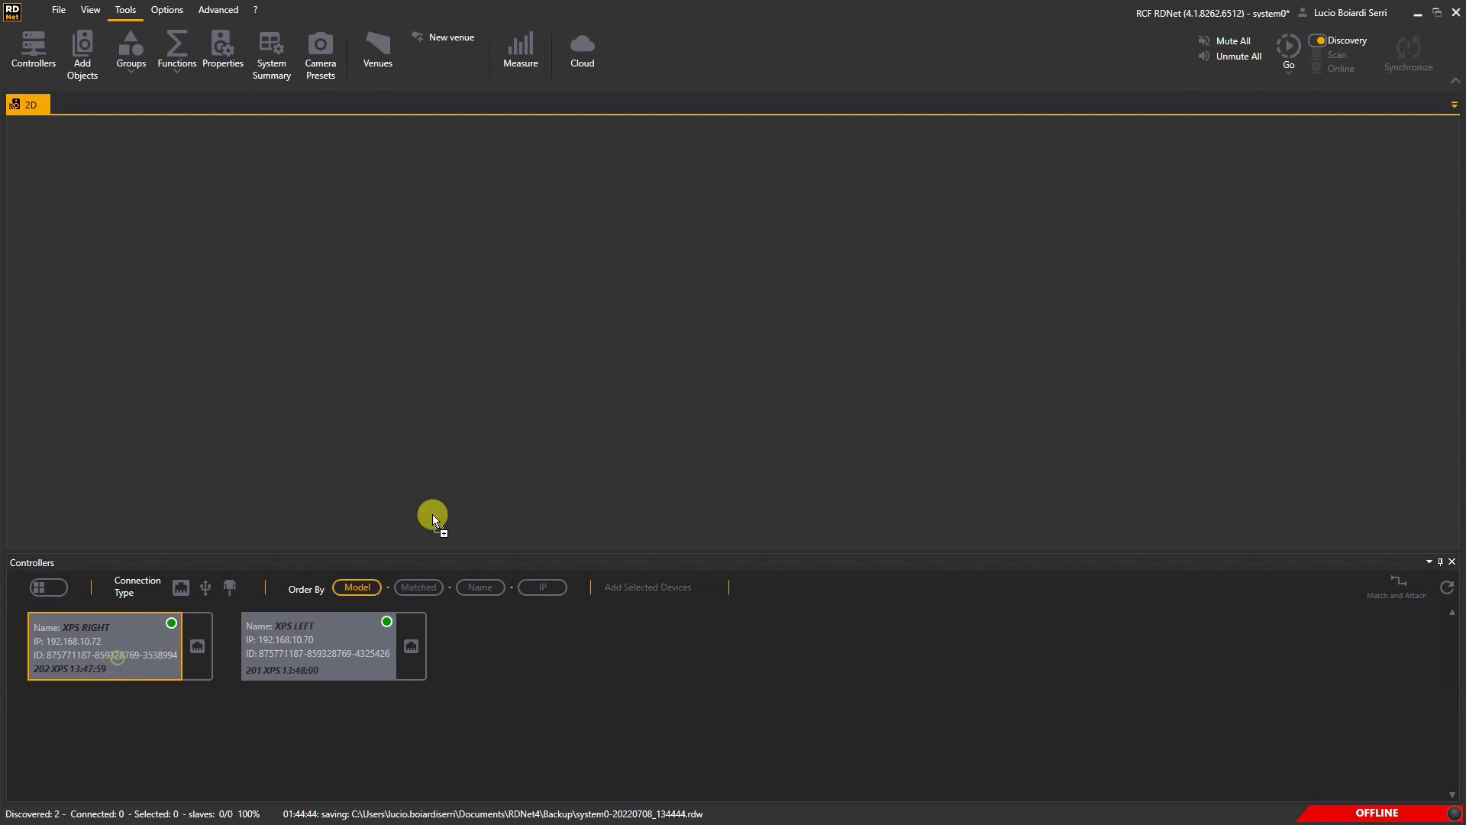
# Step: Place XPS RIGHT as device 201, open its settings, and view Routing for channels A–D
pyautogui.click(767, 285)
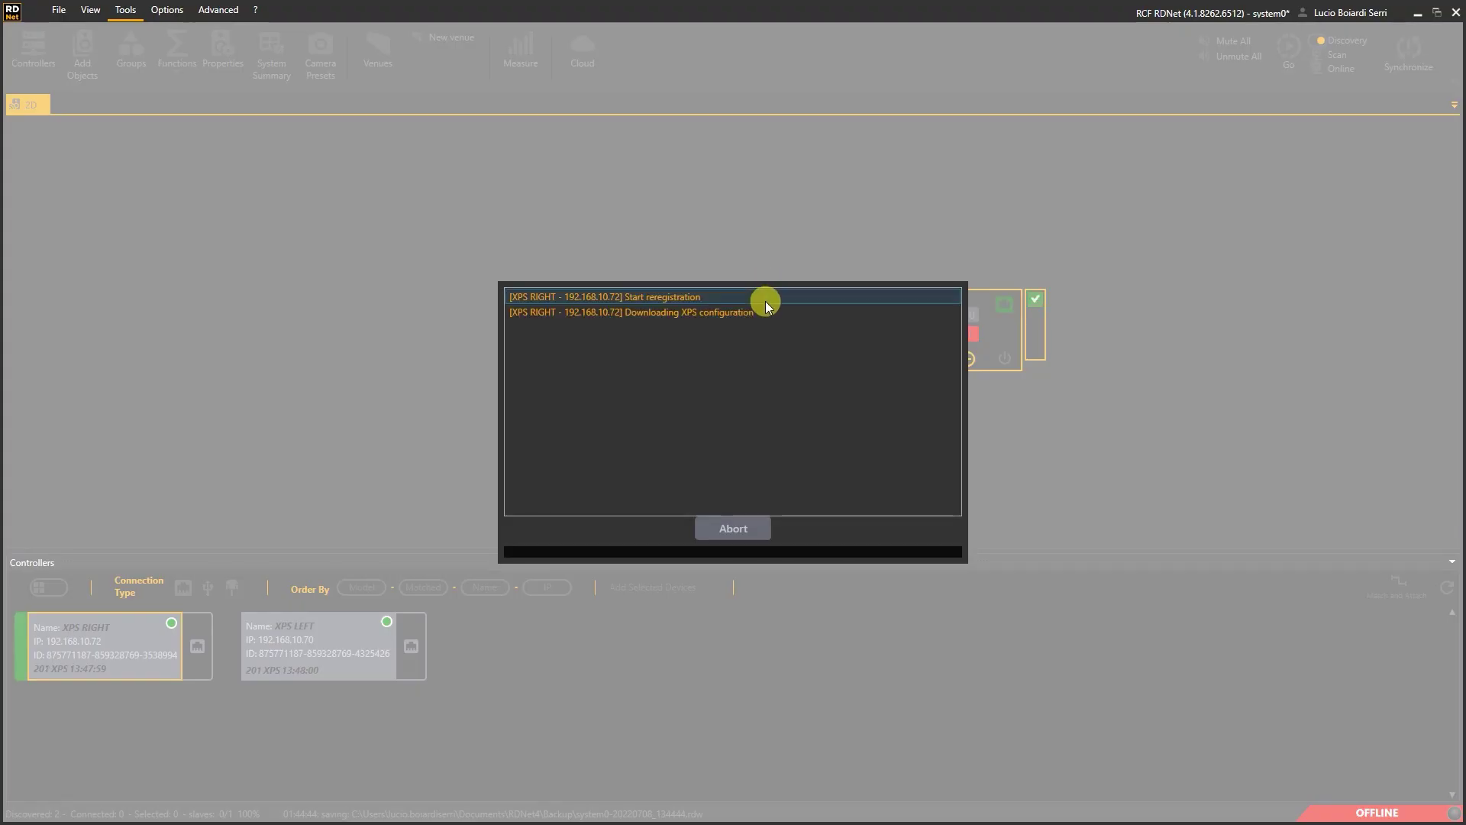
pyautogui.click(746, 515)
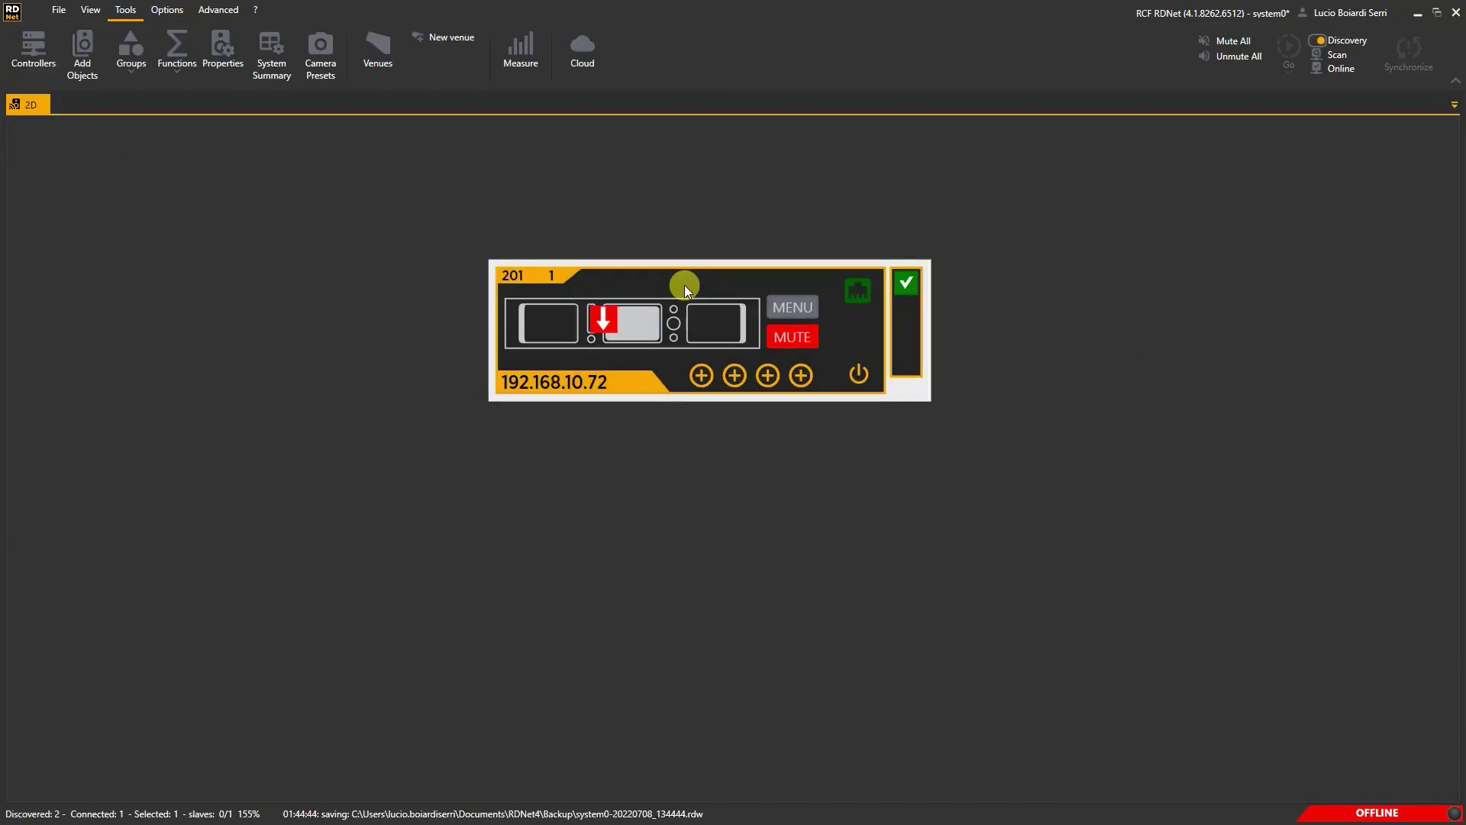
pyautogui.doubleClick(685, 286)
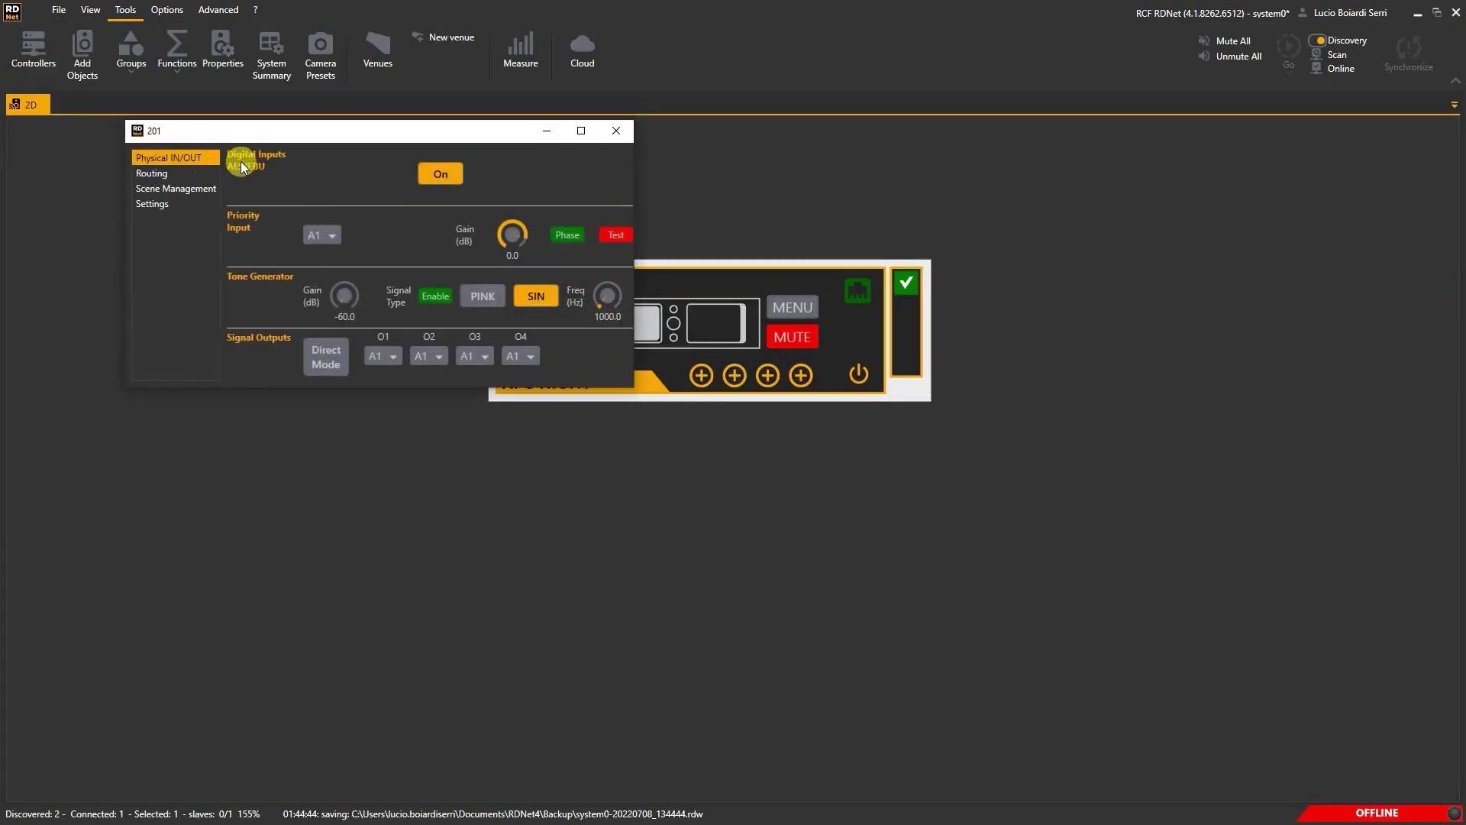
pyautogui.click(340, 189)
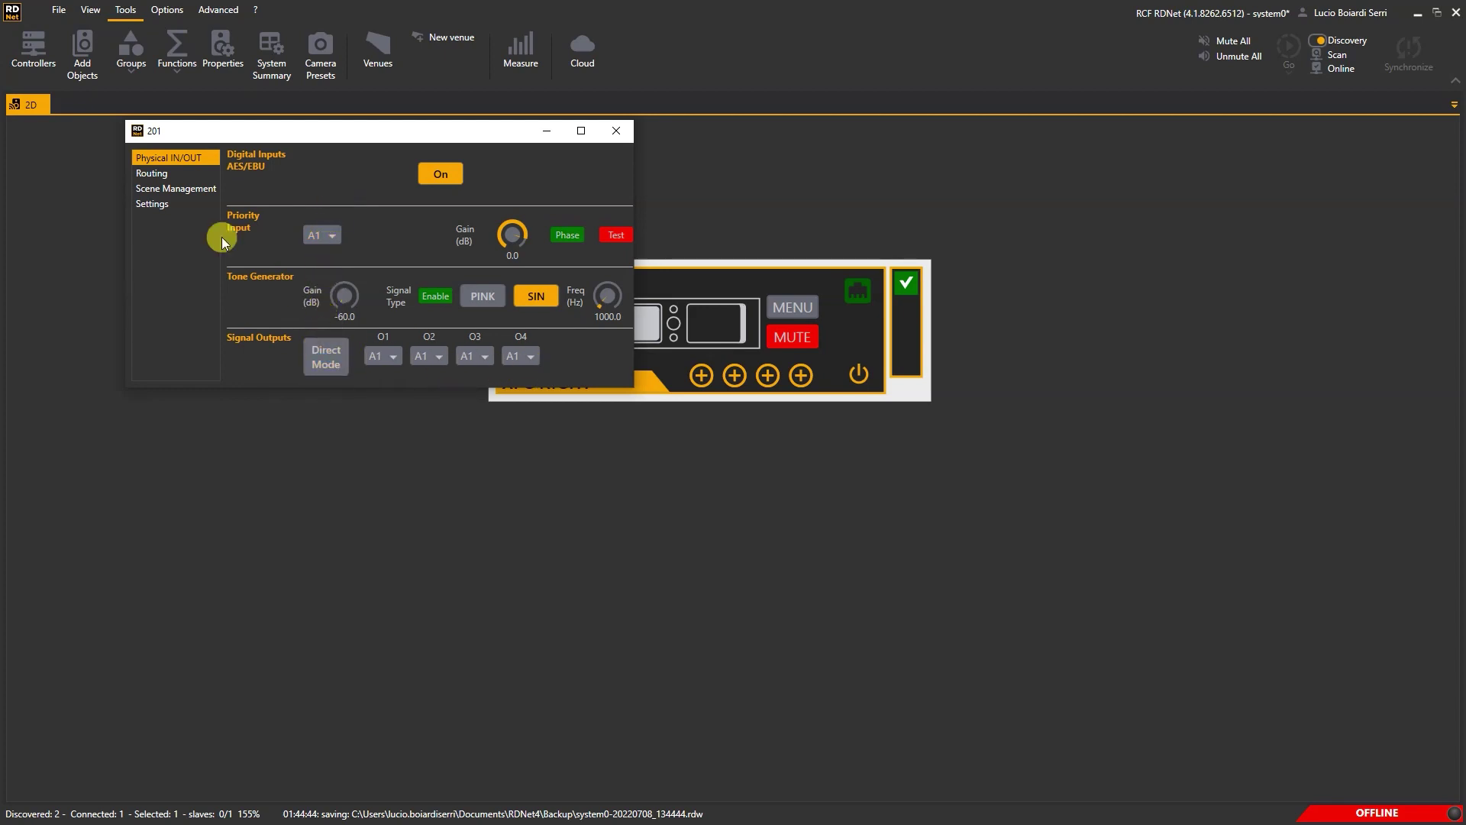
pyautogui.click(150, 172)
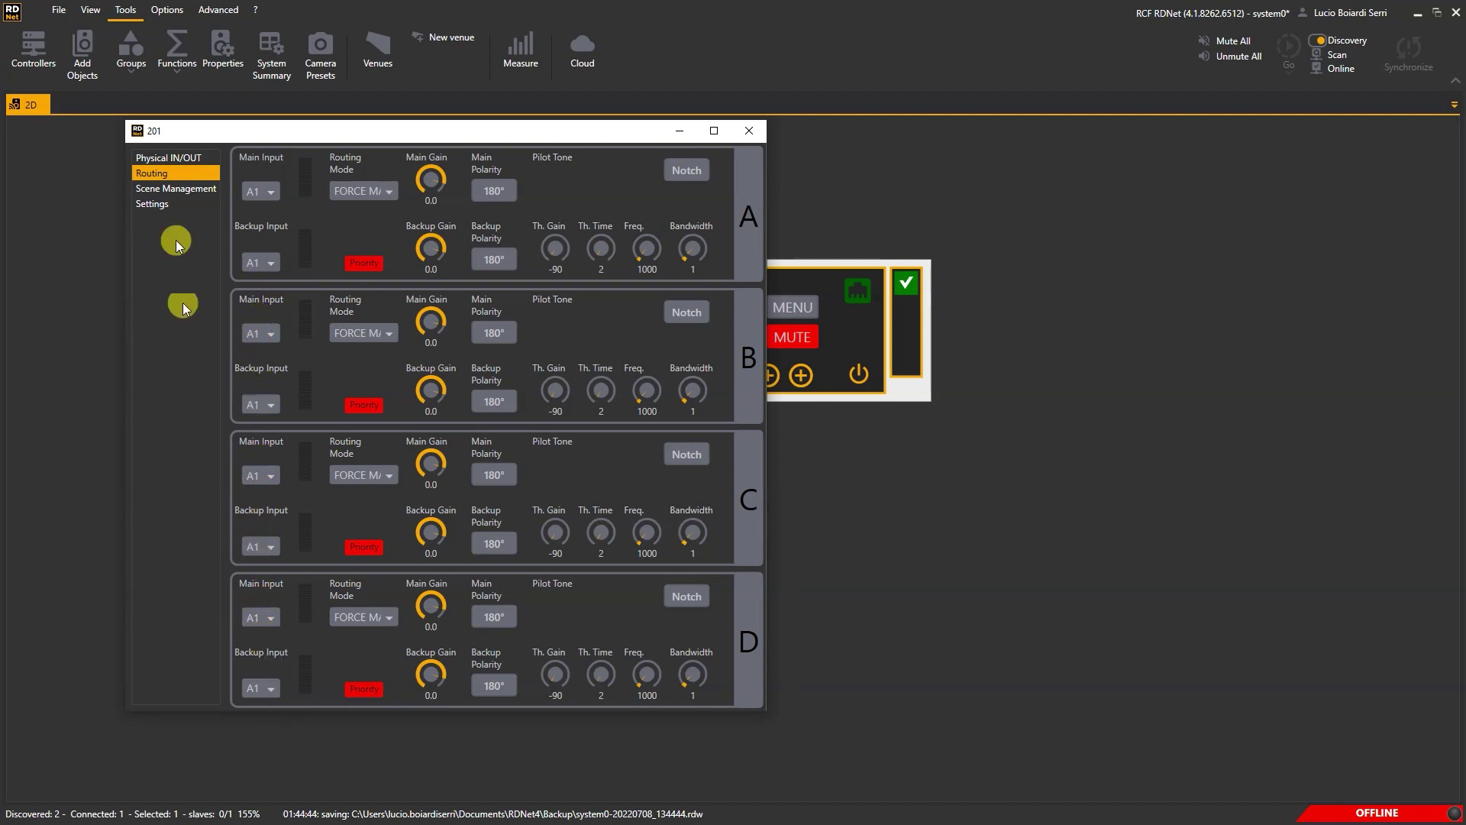
# Step: Review device 201's Scene Management and Settings pages, cancelling a scene save, then close the window
pyautogui.click(184, 189)
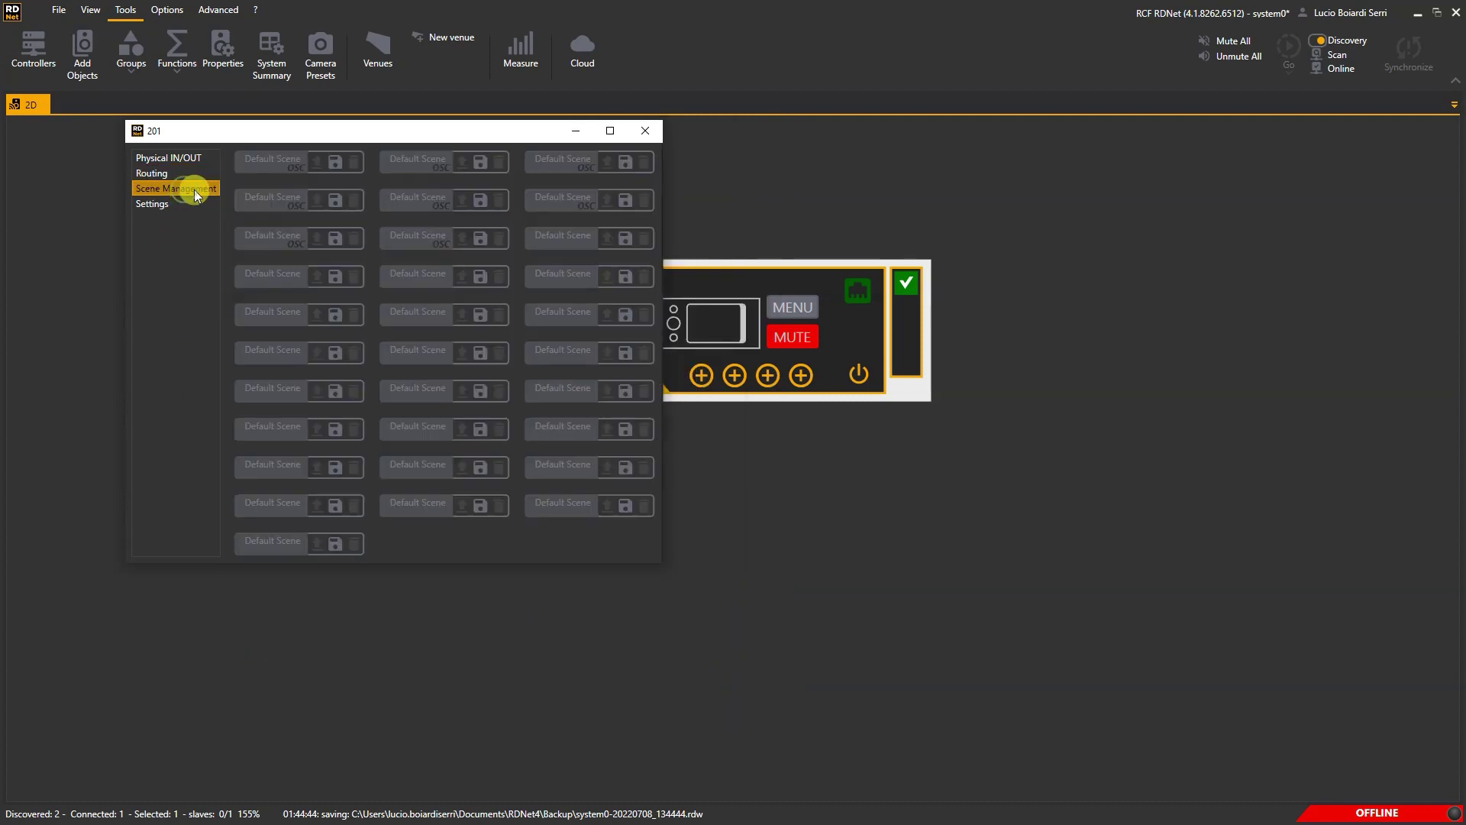
pyautogui.click(335, 162)
pyautogui.click(802, 444)
pyautogui.click(150, 206)
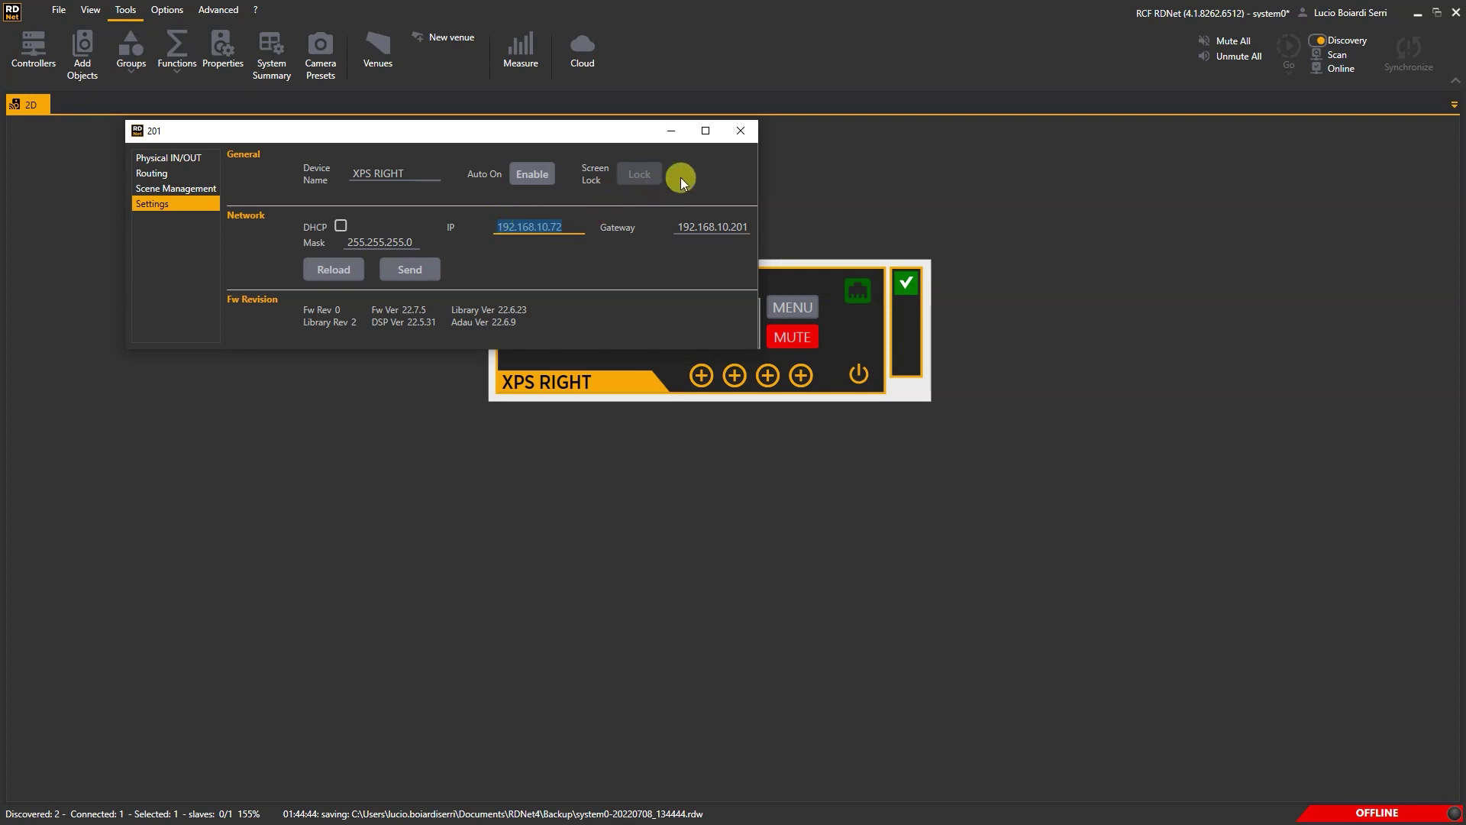
pyautogui.click(738, 131)
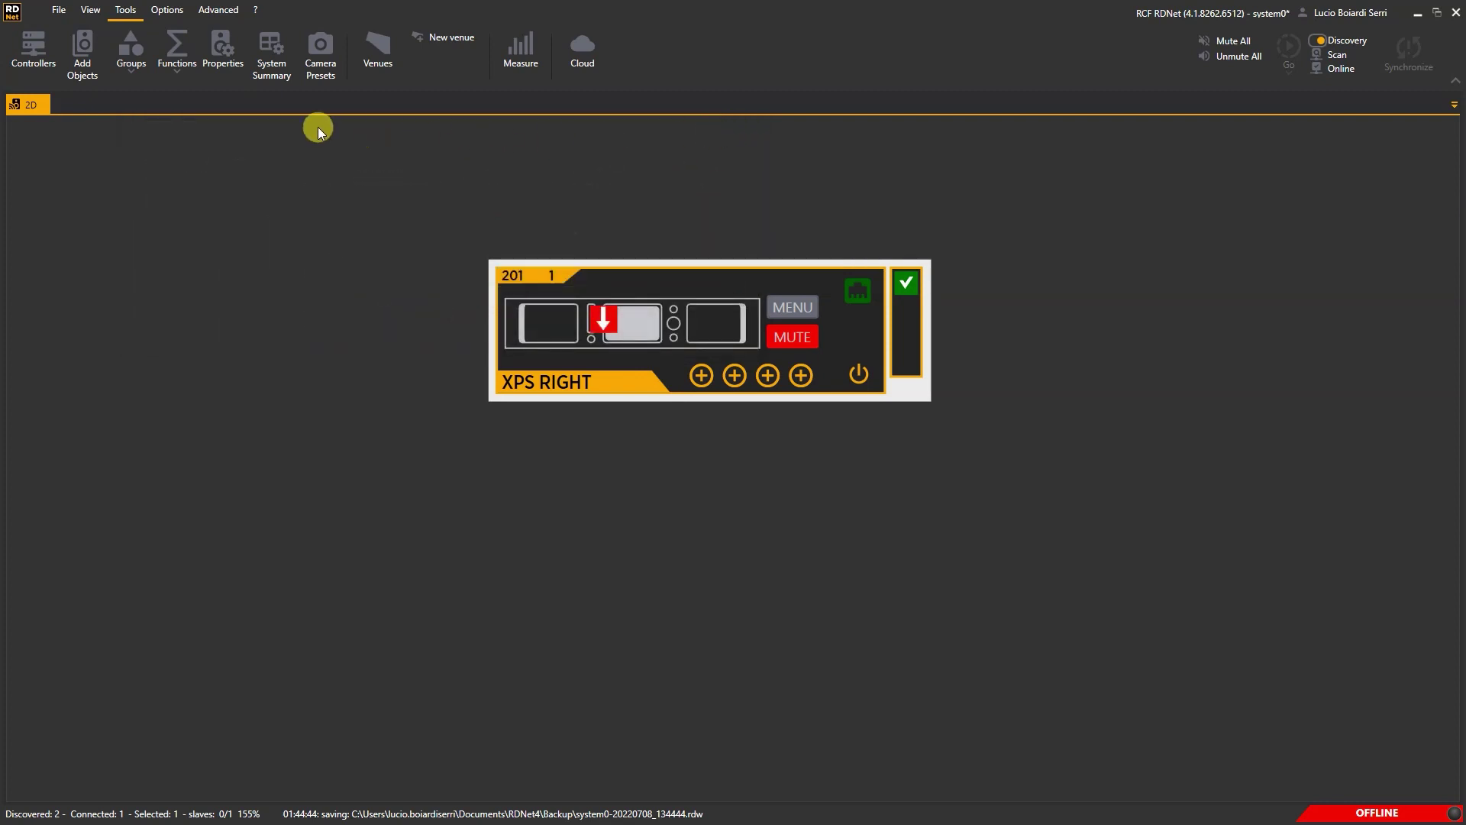
# Step: Place a GTR 12 speaker on the canvas beneath the XPS RIGHT amplifier
pyautogui.click(90, 57)
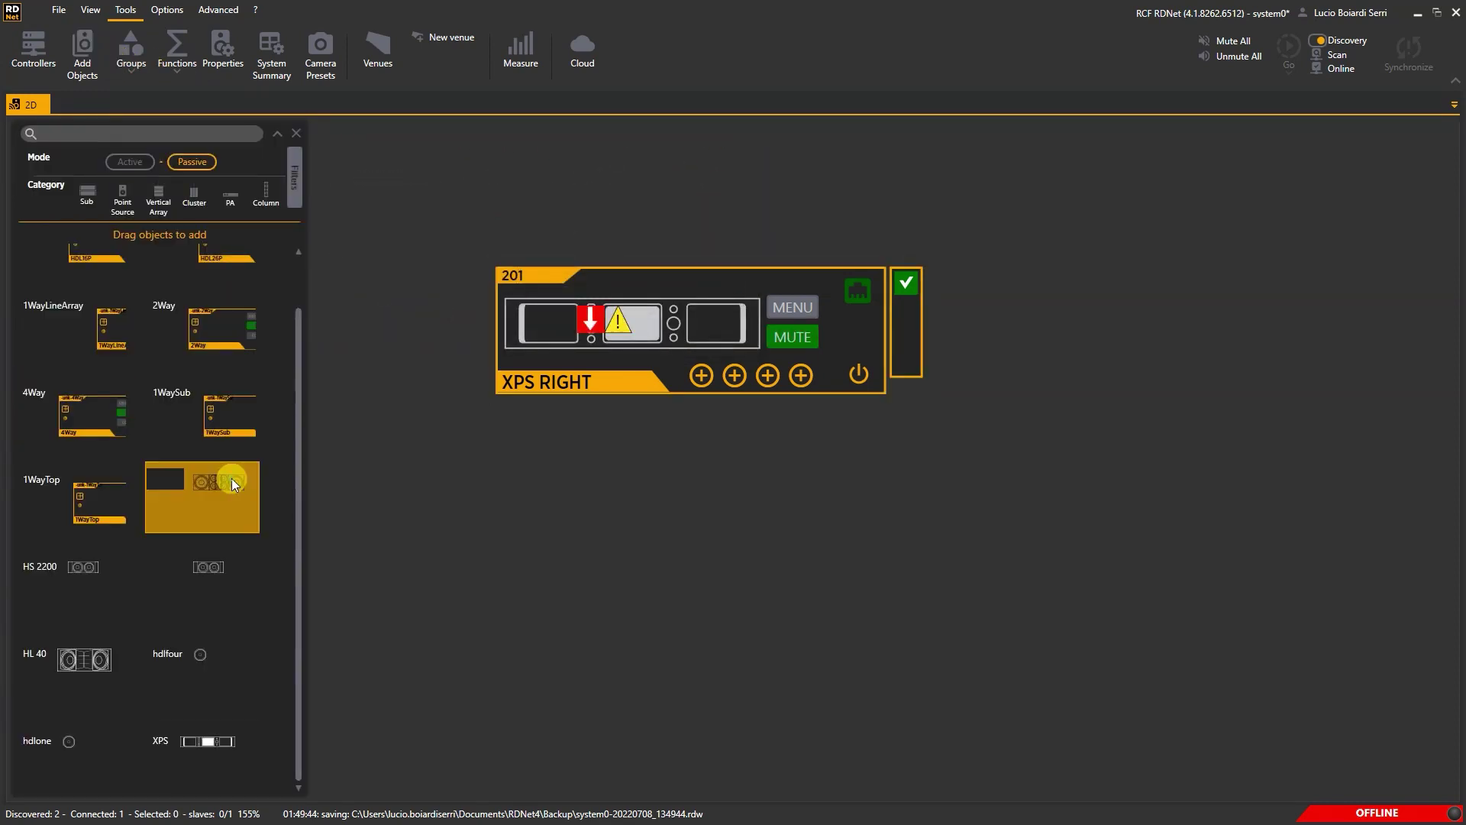
pyautogui.moveTo(232, 478); pyautogui.dragTo(665, 508)
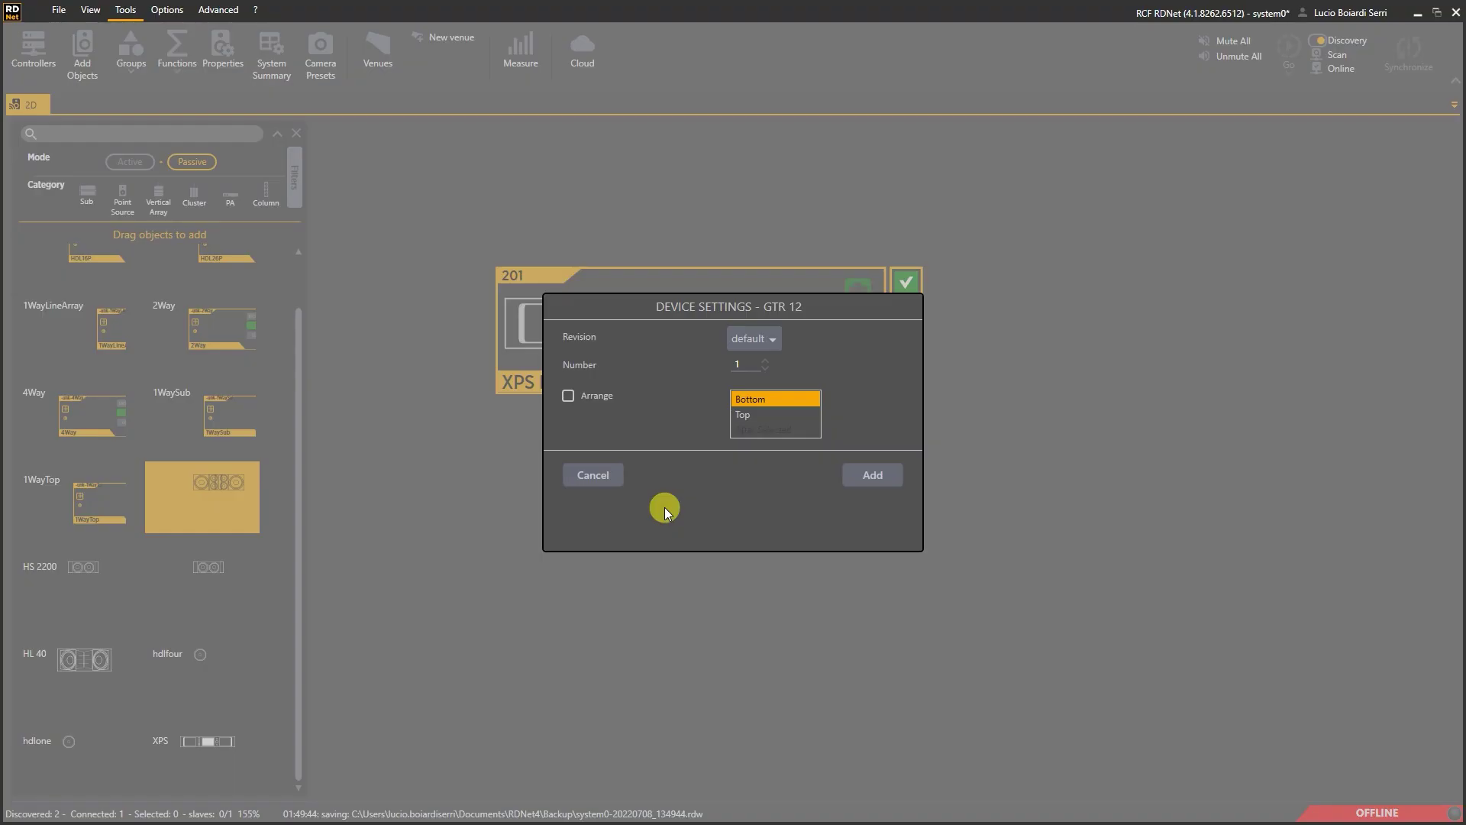
pyautogui.moveTo(850, 515); pyautogui.dragTo(641, 434)
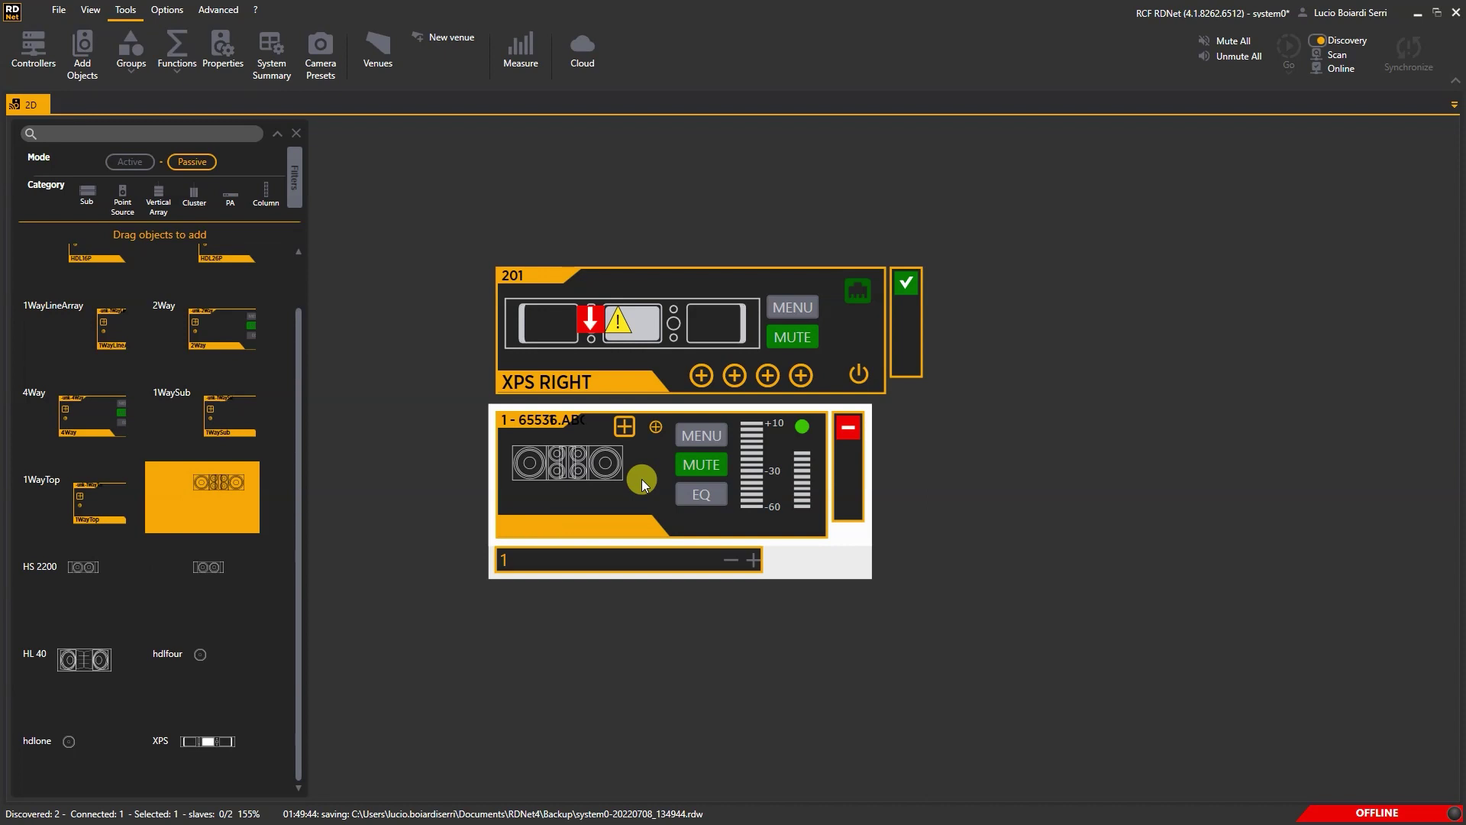
pyautogui.moveTo(643, 485); pyautogui.dragTo(643, 483)
# Step: Open the GTR 12 control window with its equalizer expanded and maximize it
pyautogui.doubleClick(643, 484)
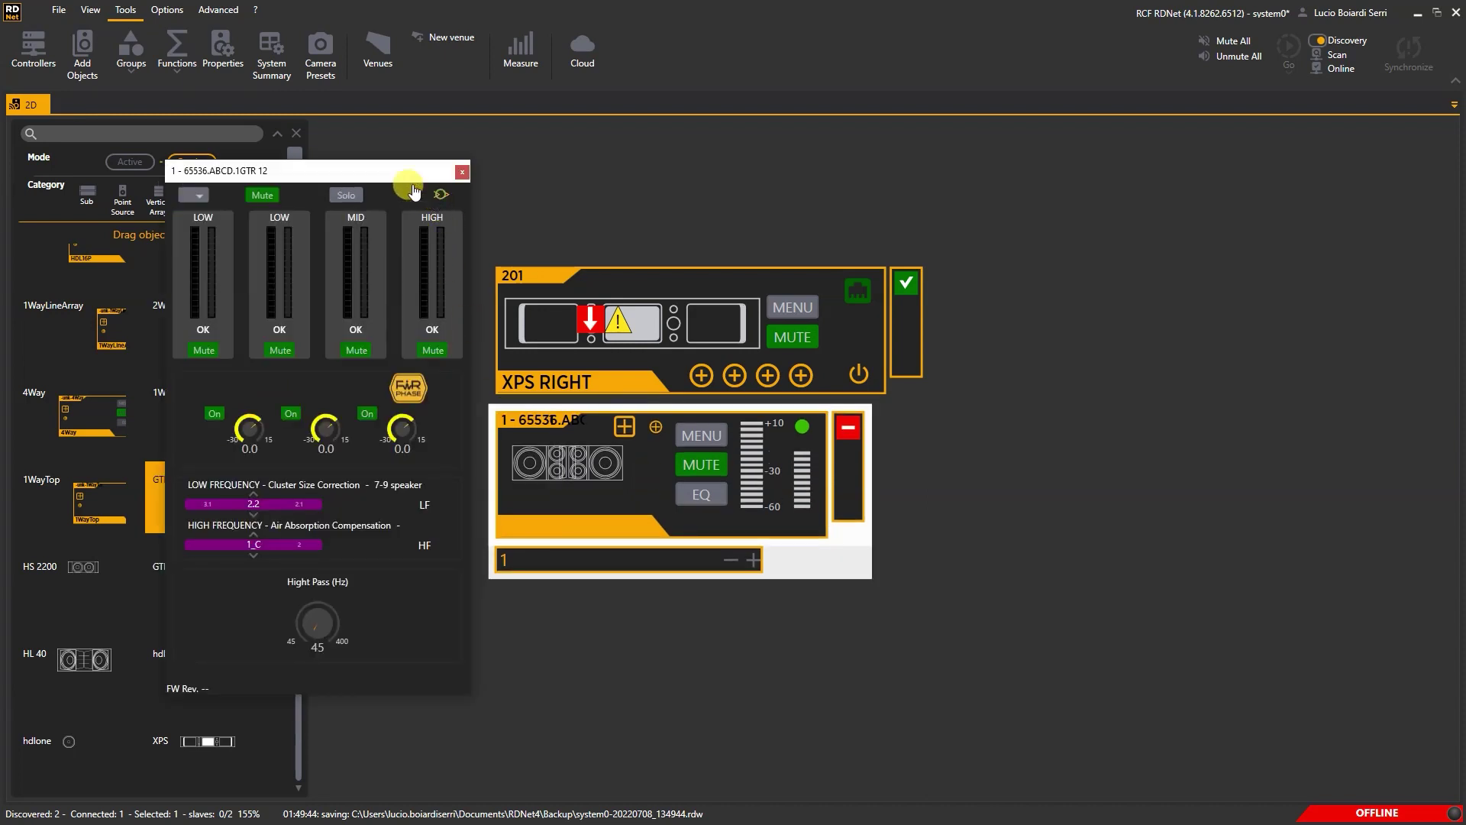
pyautogui.click(414, 192)
pyautogui.click(296, 133)
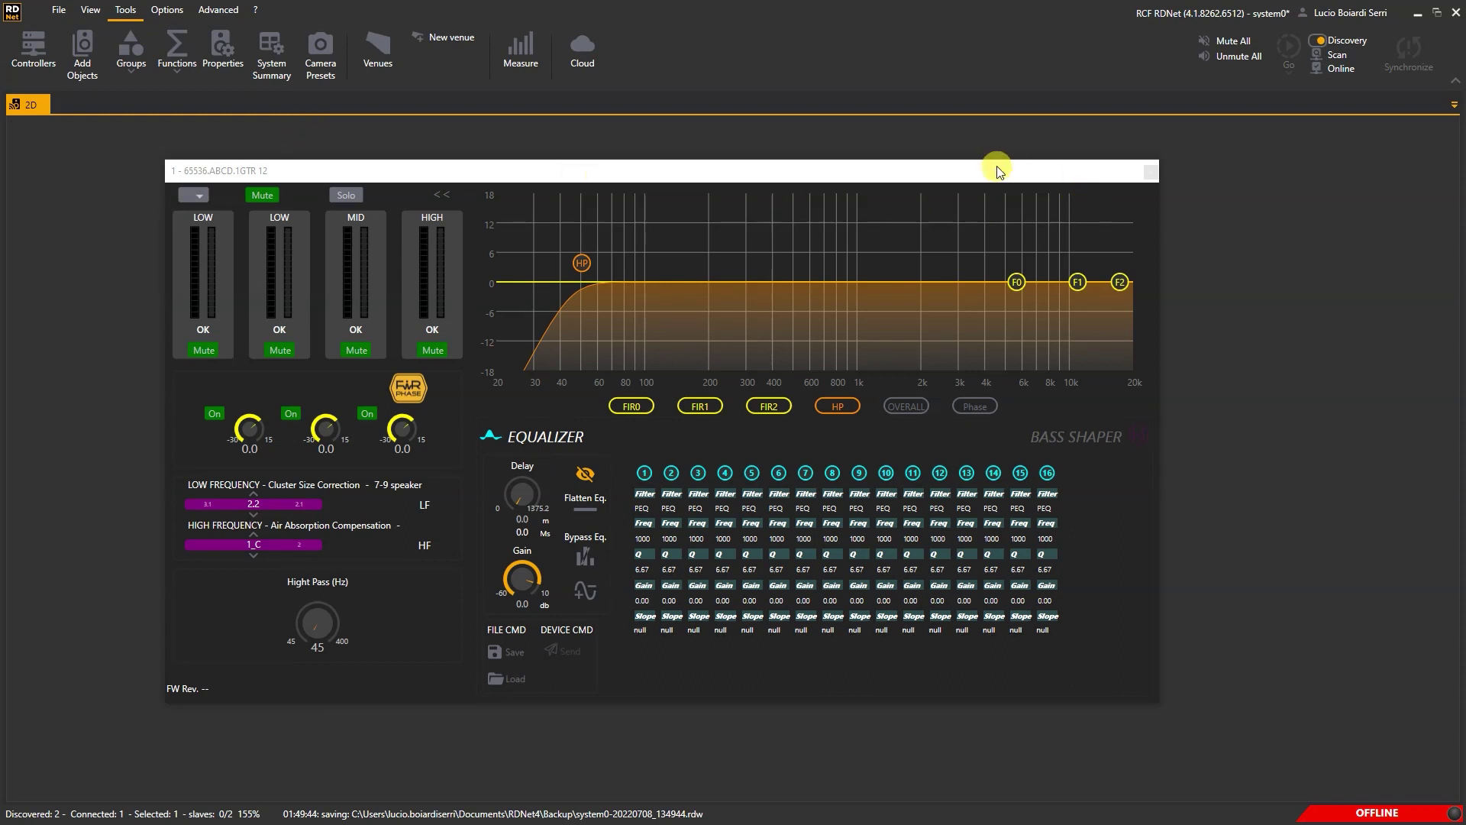
pyautogui.moveTo(999, 170); pyautogui.dragTo(734, 3)
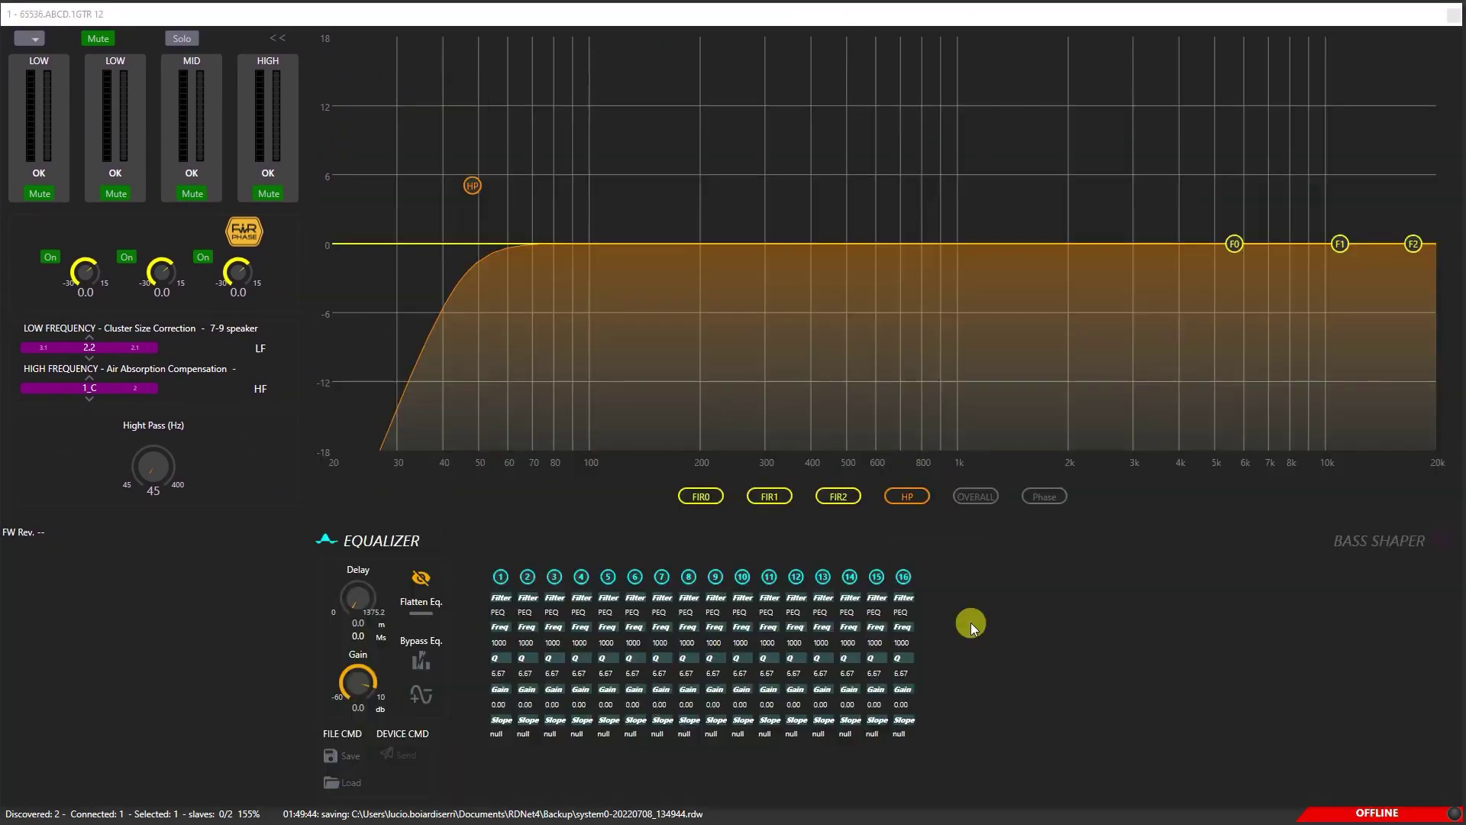